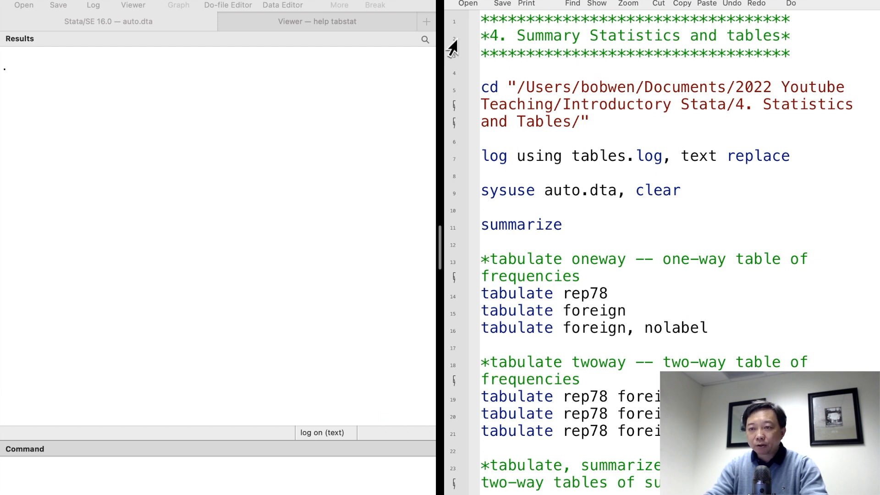
- Run the do-file's cd line for the "4. Statistics and Tables" folder and try to start the text log tables.log
{"action": "left_click", "coordinate": [449, 110]}
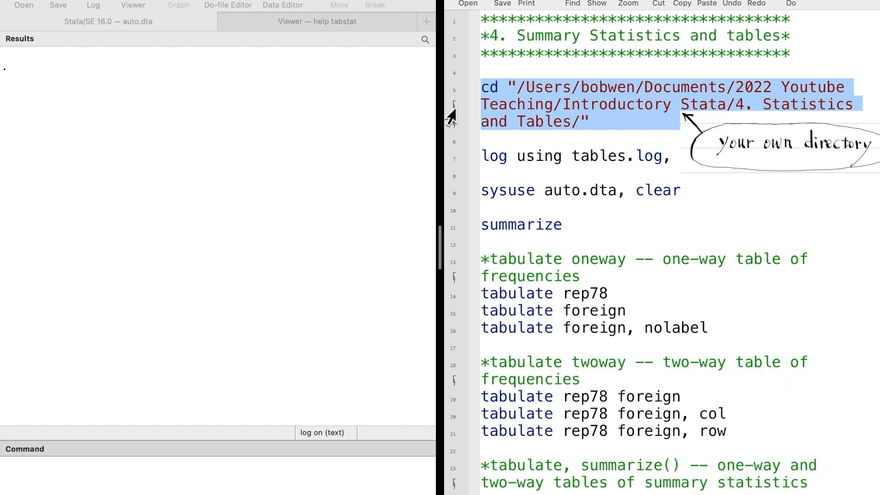
{"action": "key", "text": "super+shift+d"}
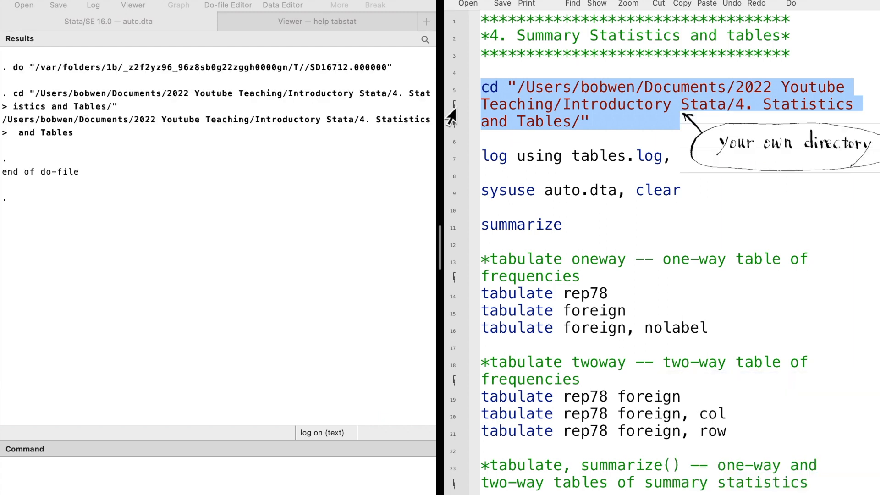
{"action": "left_click", "coordinate": [455, 157]}
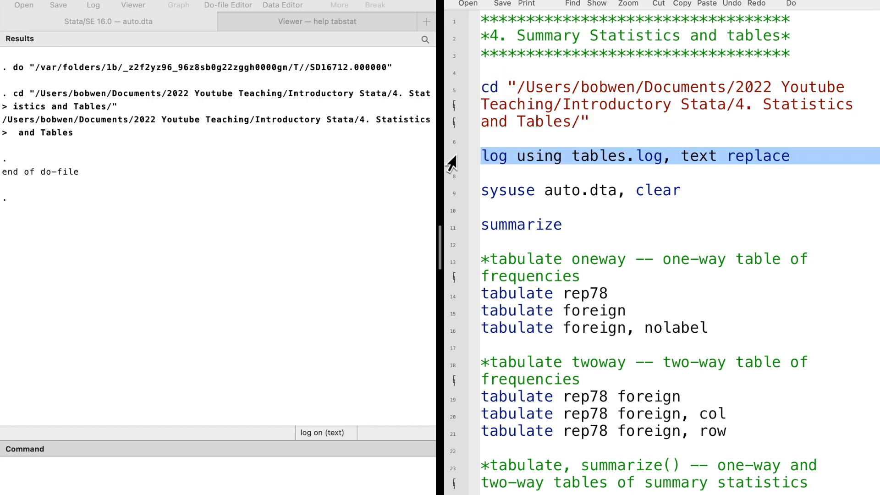
{"action": "key", "text": "super+shift+d"}
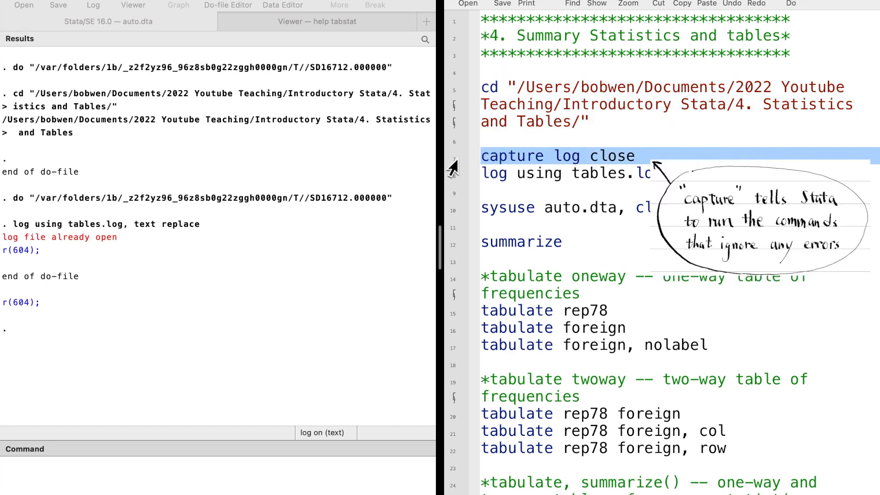
- Run capture log close, and start the text log tables.log with the replace option
{"action": "key", "text": "super+shift+d"}
{"action": "left_click", "coordinate": [455, 178]}
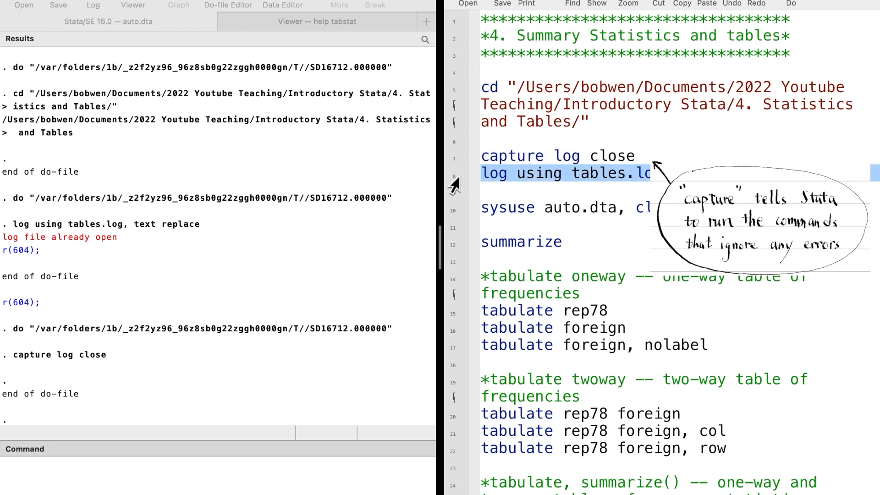
{"action": "key", "text": "super+shift+d"}
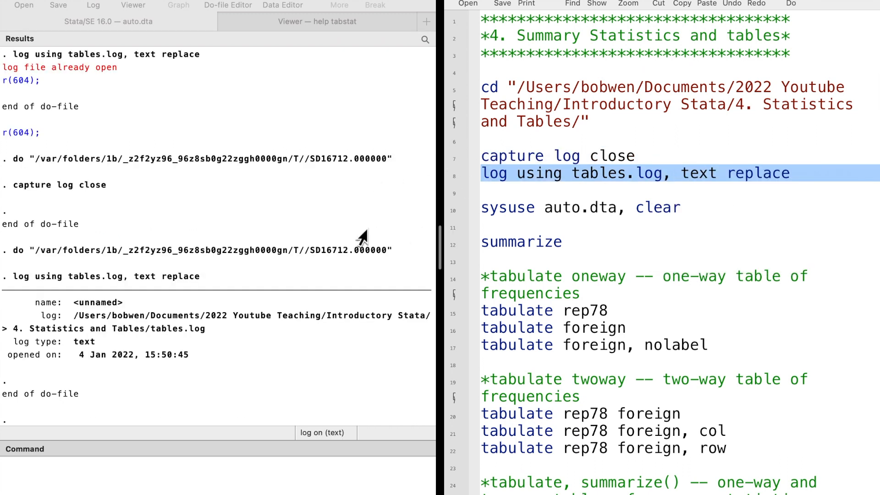
- Load the auto.dta system dataset with the clear option and run summarize on all its variables
{"action": "left_click", "coordinate": [451, 212]}
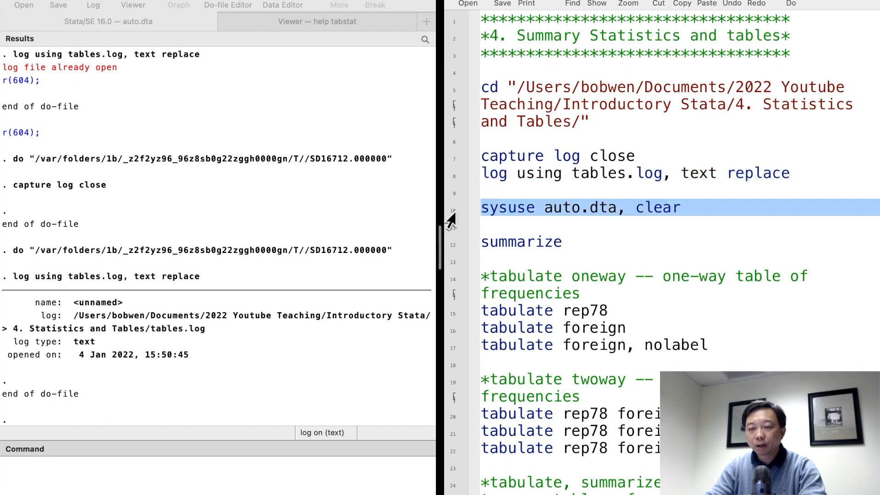
{"action": "key", "text": "super+shift+d"}
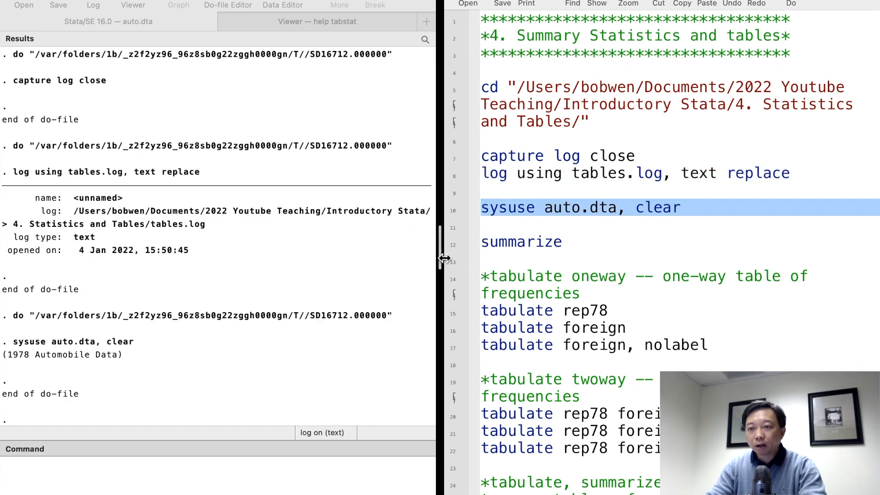
{"action": "left_click", "coordinate": [453, 246]}
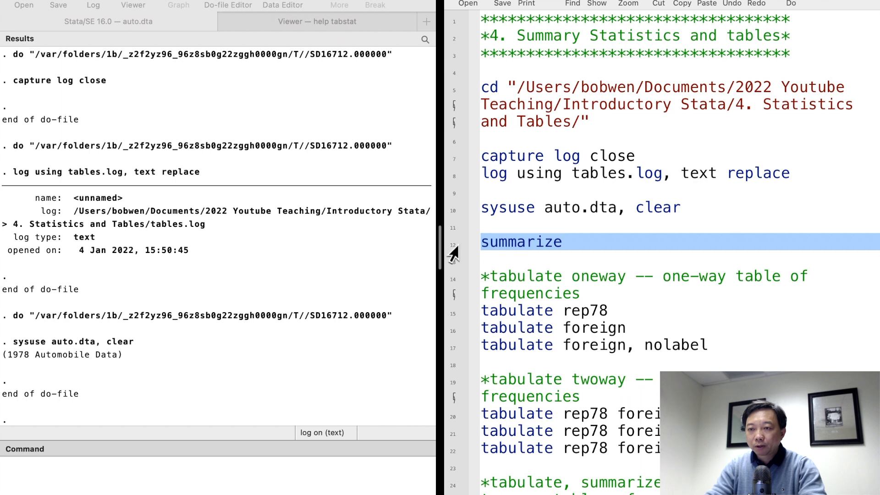
{"action": "key", "text": "super+shift+d"}
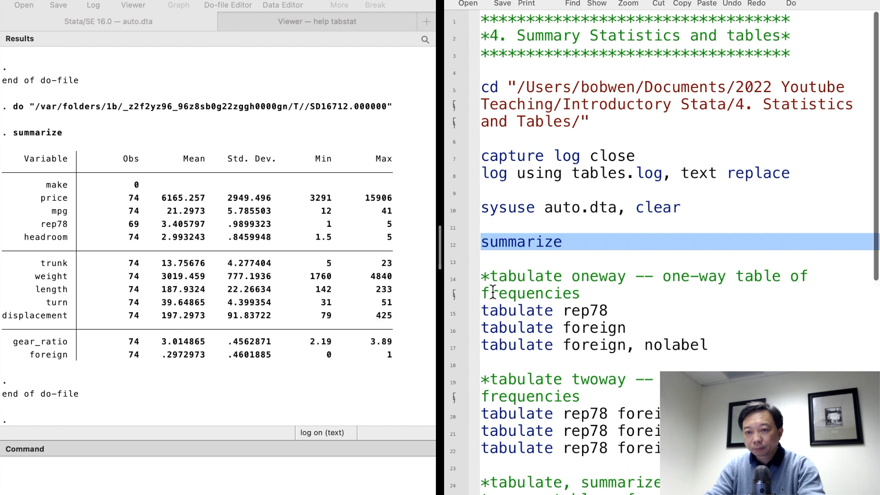
- Run tabulate rep78 from the do-file to produce a one-way frequency table of the repair record
{"action": "scroll", "coordinate": [493, 292], "scroll_direction": "down", "scroll_amount": 1}
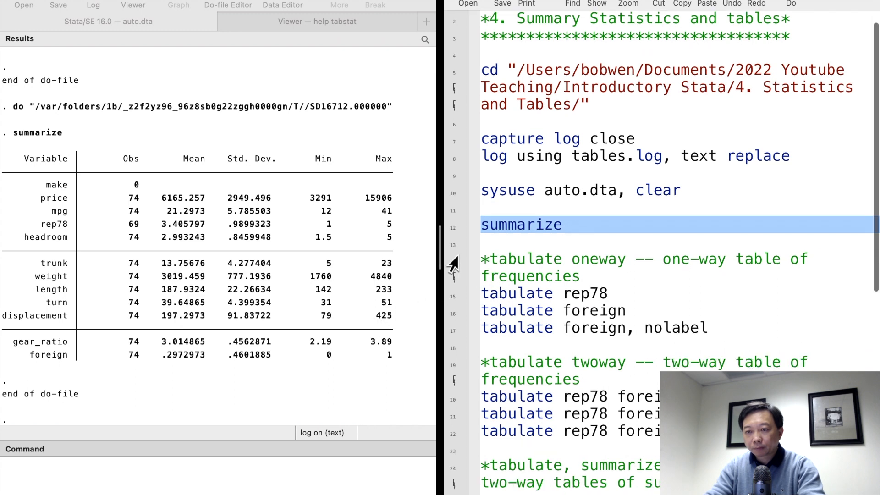
{"action": "left_click", "coordinate": [453, 276]}
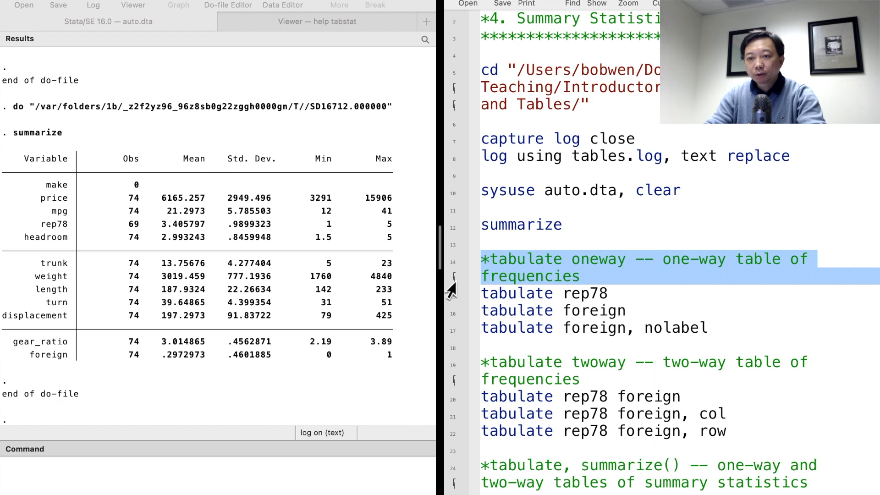
{"action": "left_click", "coordinate": [451, 296]}
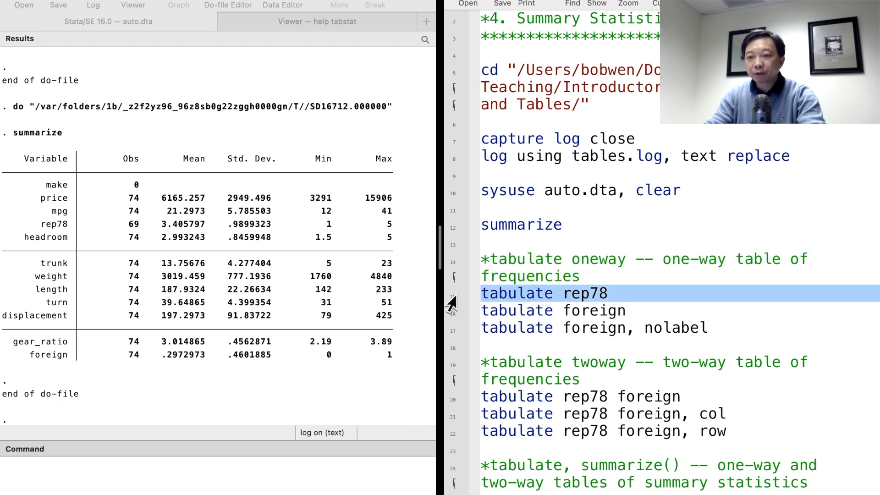
{"action": "key", "text": "super+shift+d"}
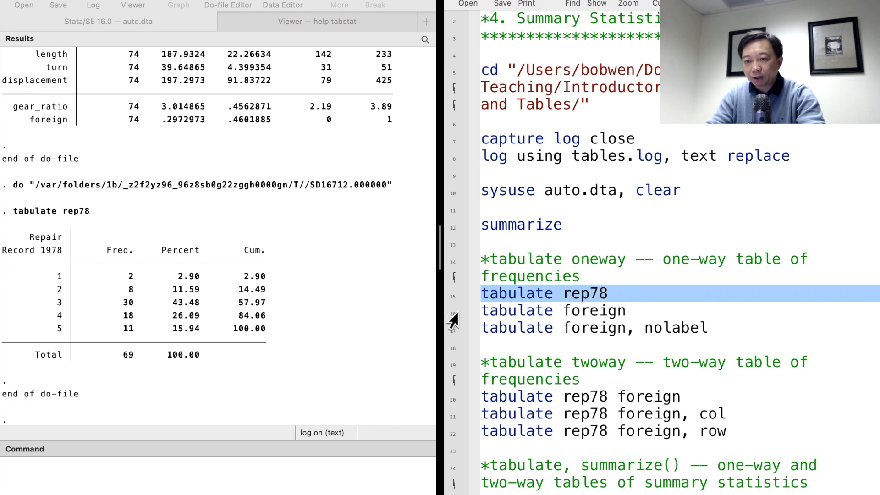
- Run the one-way frequency tables of foreign, first with value labels and again with the nolabel option
{"action": "left_click", "coordinate": [454, 316]}
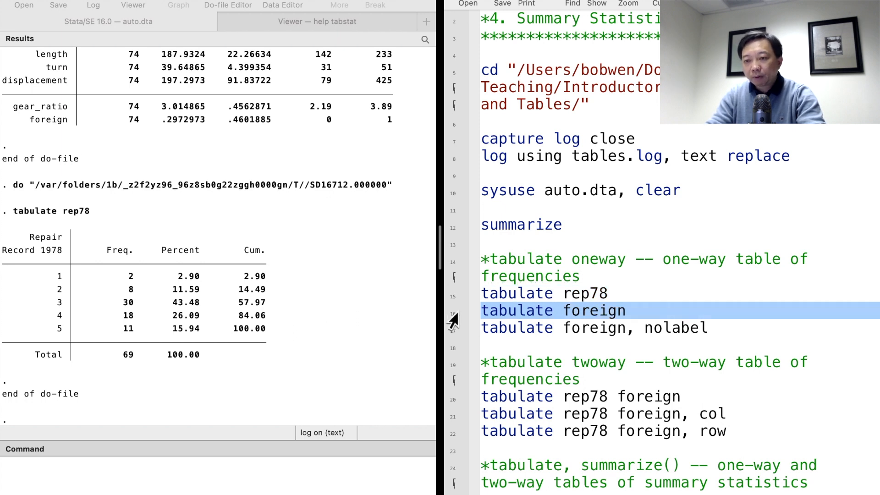
{"action": "key", "text": "super+shift+d"}
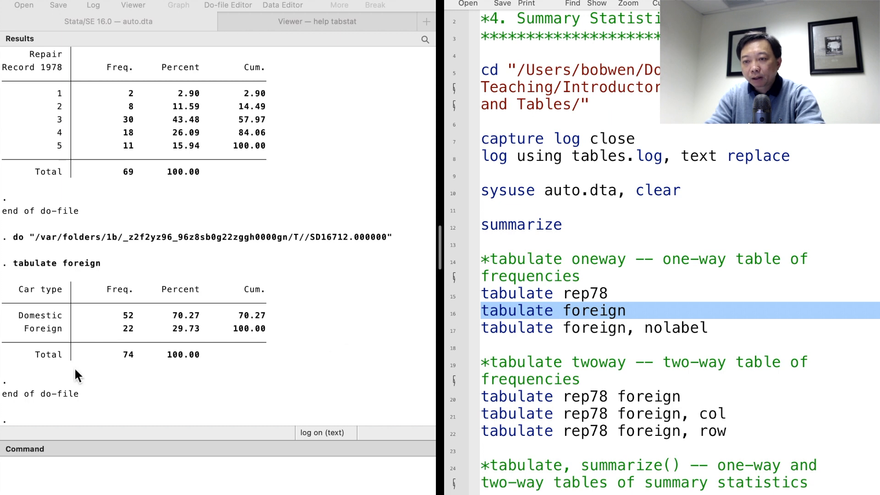
{"action": "left_click", "coordinate": [451, 331]}
{"action": "key", "text": "super+shift+d"}
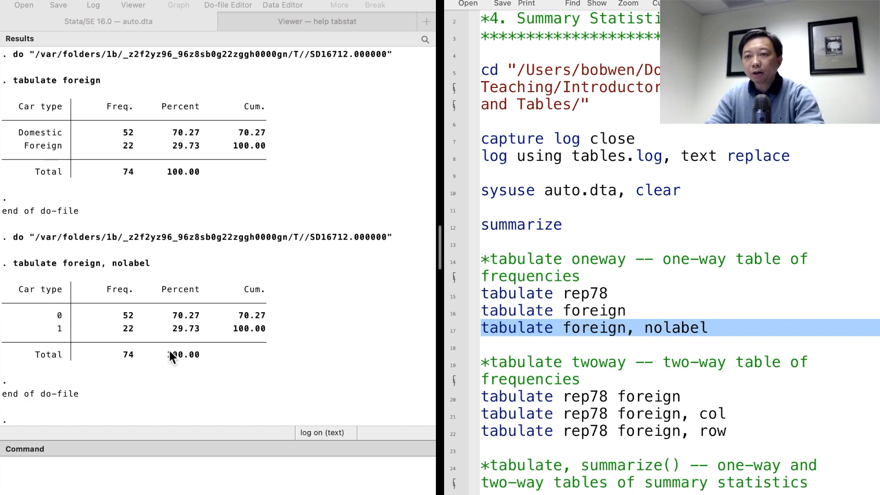
- Run tabulate rep78 foreign to produce a two-way frequency table of repair record by car type
{"action": "scroll", "coordinate": [453, 385], "scroll_direction": "down", "scroll_amount": 2}
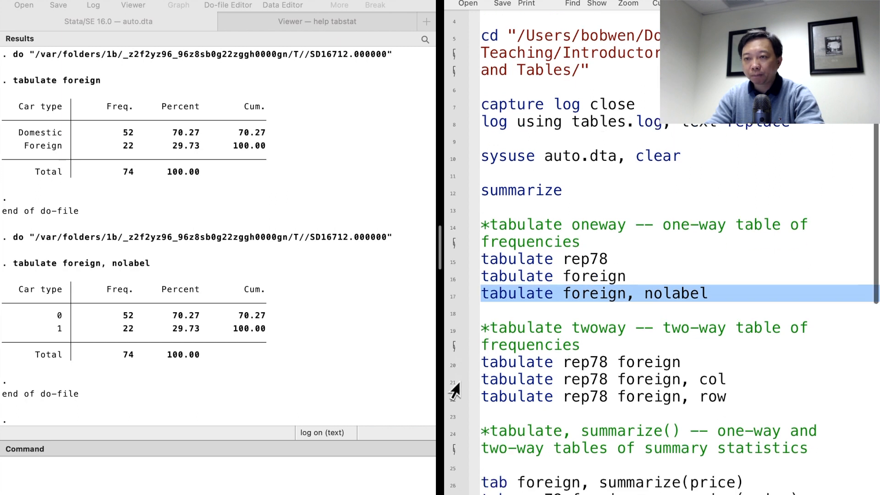
{"action": "left_click", "coordinate": [452, 363]}
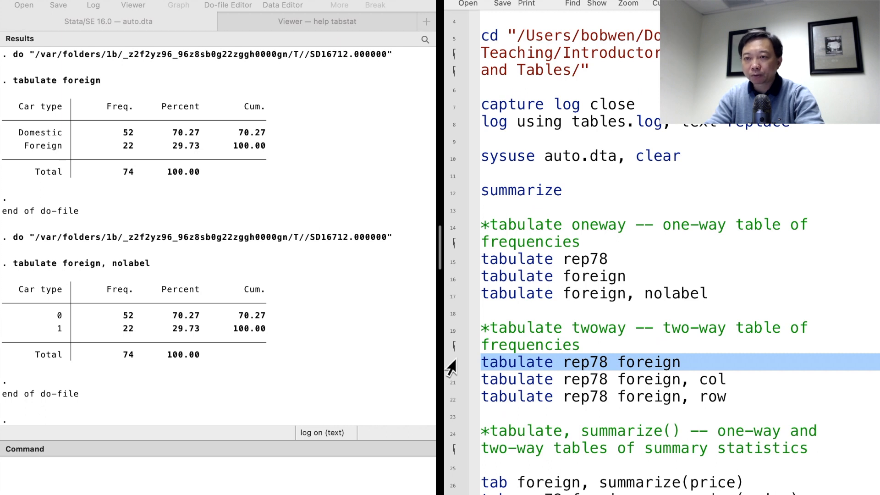
{"action": "key", "text": "super+shift+d"}
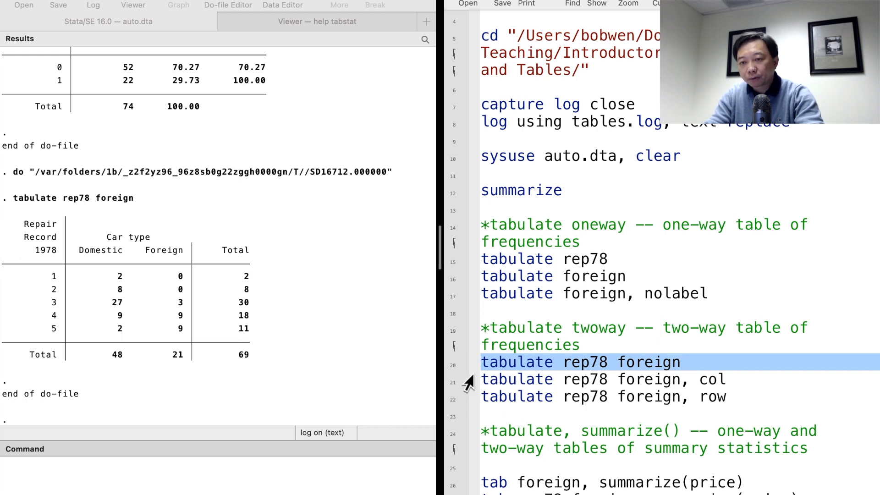
- Run the two-way tables of rep78 by foreign with column percentages (col) and with row percentages (row)
{"action": "left_click", "coordinate": [452, 382]}
{"action": "key", "text": "super+shift+d"}
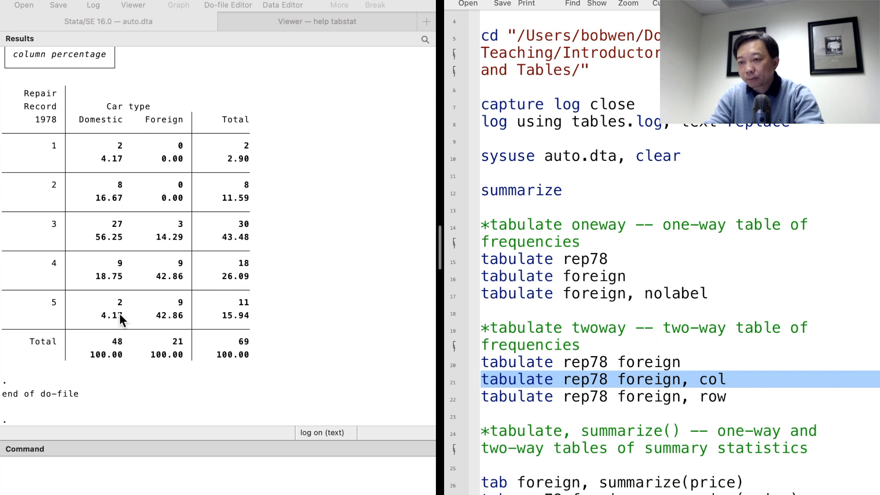
{"action": "left_click", "coordinate": [449, 399]}
{"action": "key", "text": "super+shift+d"}
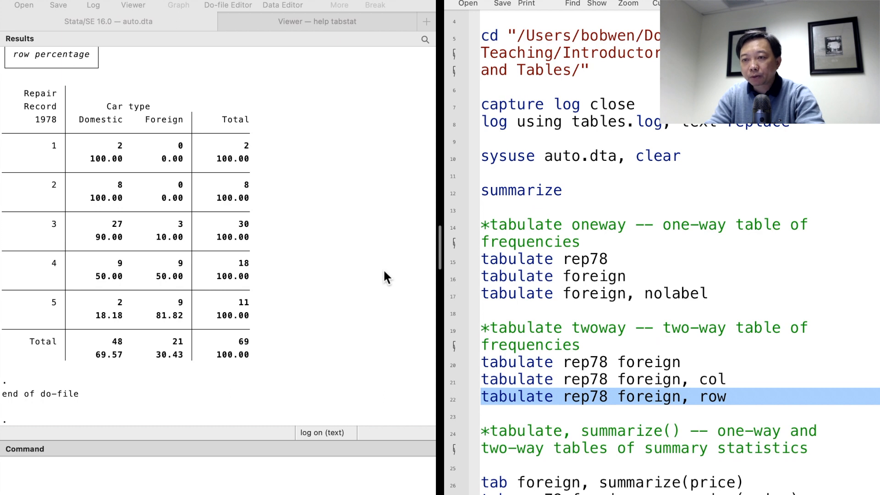
- Delete the blank line above tab foreign, summarize(price) in the do-file and run that command
{"action": "scroll", "coordinate": [541, 304], "scroll_direction": "down", "scroll_amount": 1}
{"action": "scroll", "coordinate": [541, 304], "scroll_direction": "down", "scroll_amount": 5}
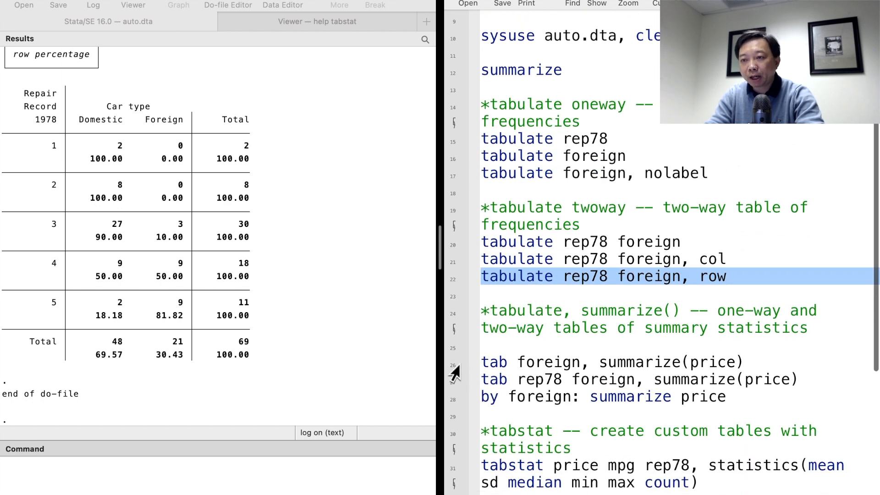
{"action": "left_click", "coordinate": [455, 367]}
{"action": "left_click", "coordinate": [497, 344]}
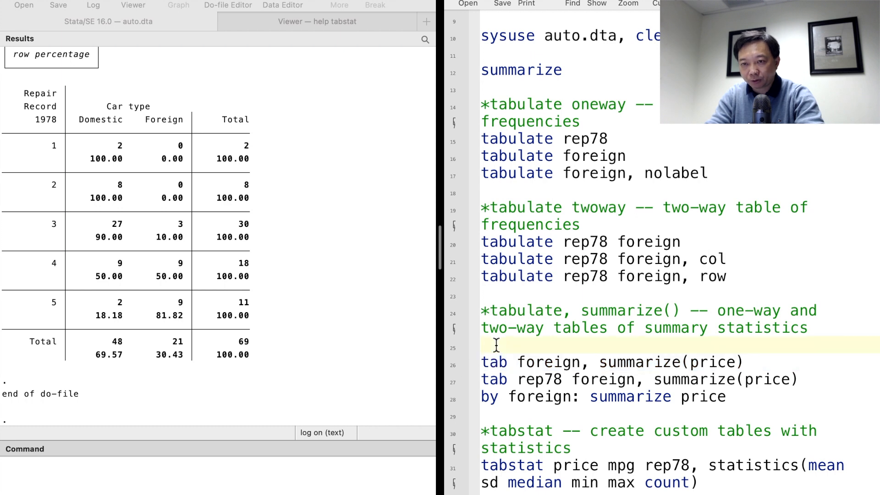
{"action": "key", "text": "BackSpace"}
{"action": "left_click", "coordinate": [451, 351]}
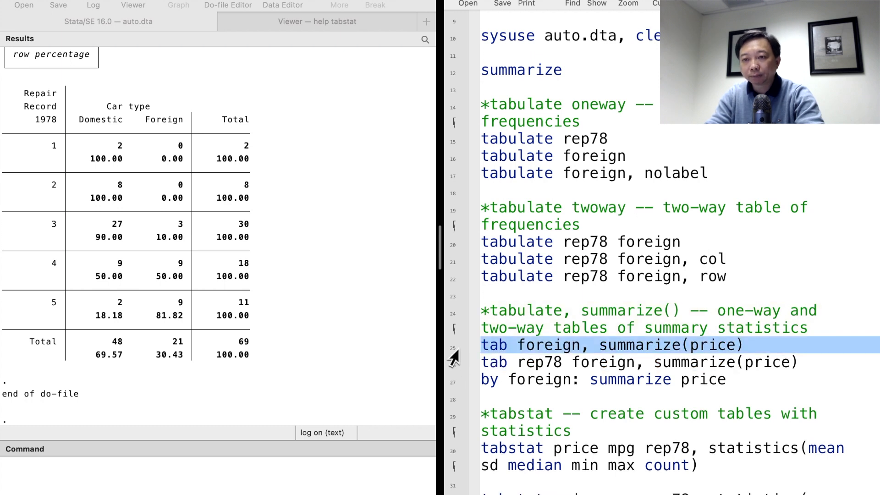
{"action": "key", "text": "super+shift+d"}
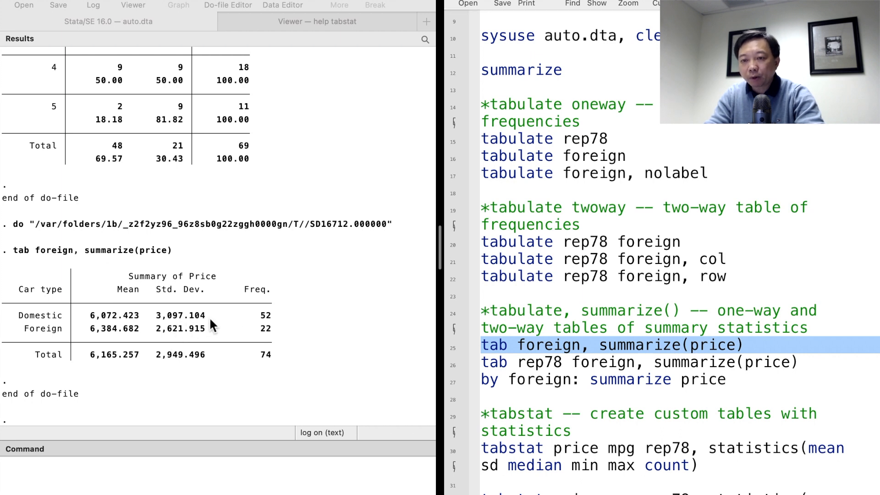
- Run by foreign: summarize price to get price statistics separately for domestic and foreign cars
{"action": "left_click", "coordinate": [452, 366]}
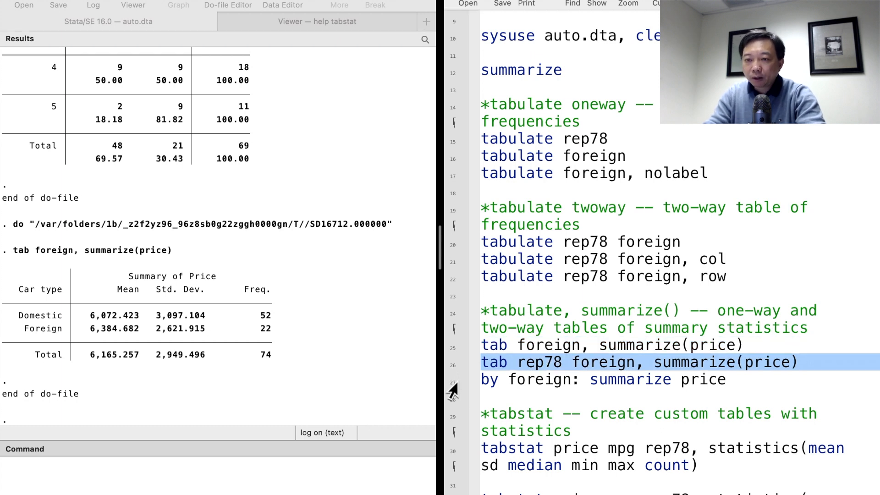
{"action": "left_click", "coordinate": [453, 389]}
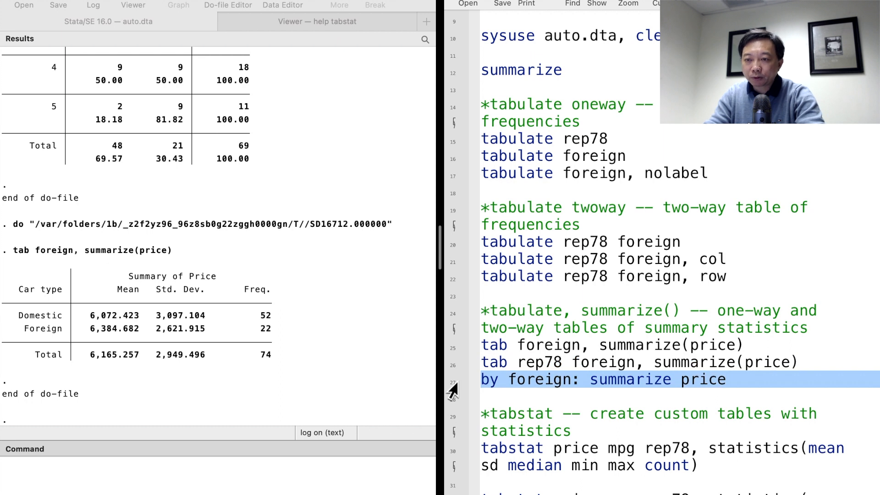
{"action": "key", "text": "super+shift+d"}
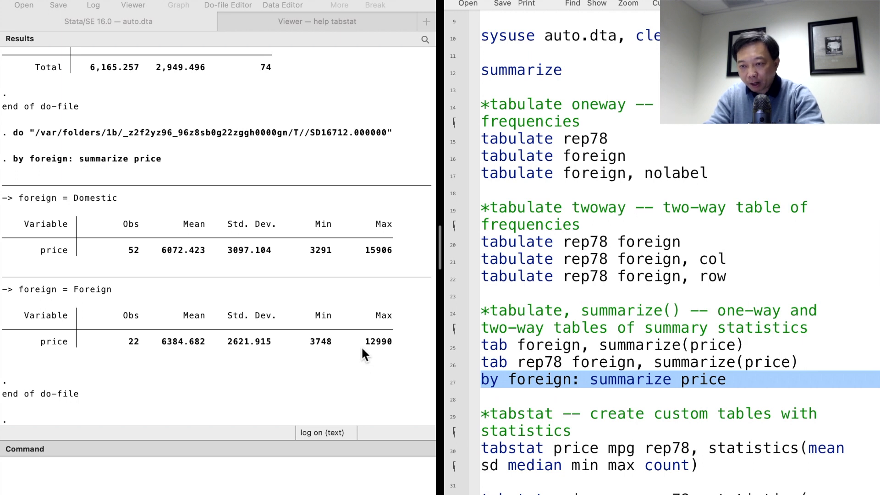
{"action": "scroll", "coordinate": [318, 284], "scroll_direction": "up", "scroll_amount": 3}
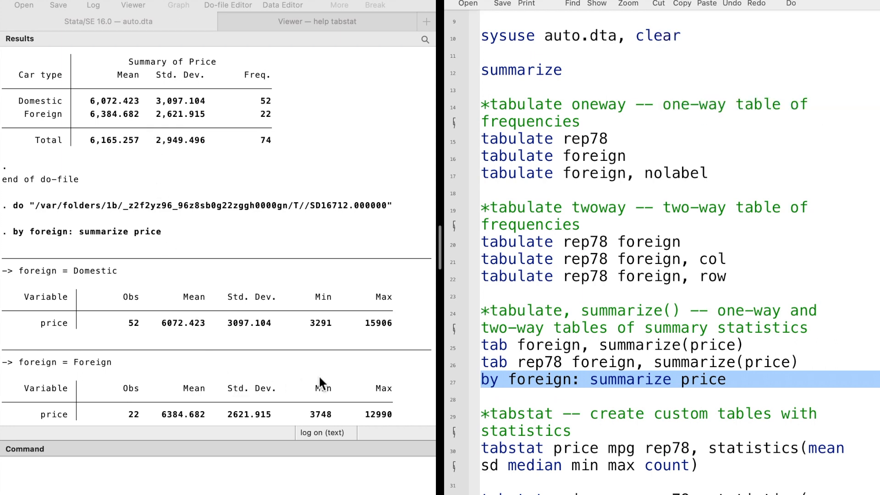
- Run tab rep78 foreign, summarize(price) and view the two-way price summary table
{"action": "left_click", "coordinate": [451, 367]}
{"action": "key", "text": "super+shift+d"}
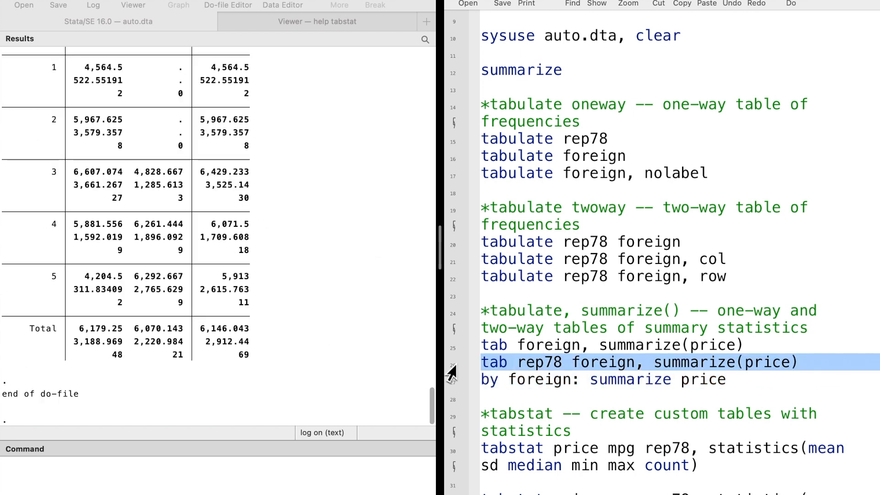
{"action": "scroll", "coordinate": [297, 287], "scroll_direction": "up", "scroll_amount": 2}
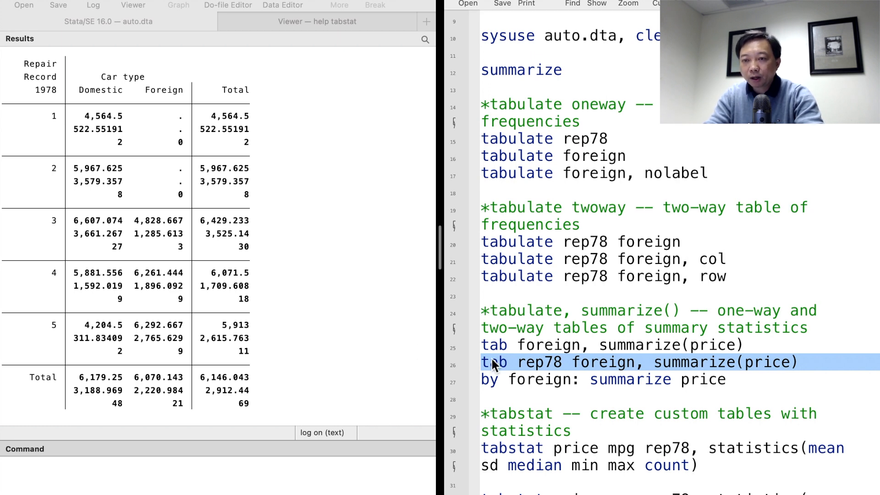
- Run tabstat for price, mpg and rep78 with the statistics mean, sd, median, min, max and count
{"action": "scroll", "coordinate": [492, 362], "scroll_direction": "down", "scroll_amount": 2}
{"action": "scroll", "coordinate": [490, 402], "scroll_direction": "down", "scroll_amount": 1}
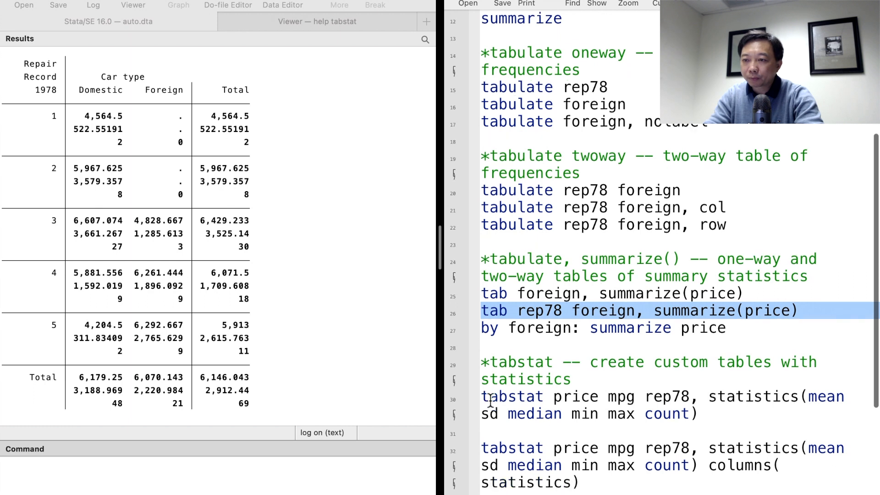
{"action": "left_click", "coordinate": [451, 403]}
{"action": "key", "text": "super+shift+d"}
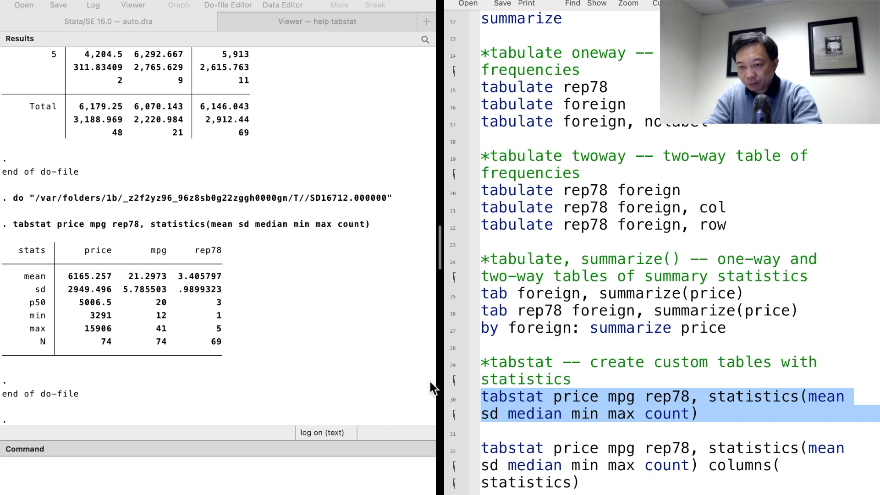
- Run the tabstat command for price, mpg and rep78 with columns(statistics) and compare its table with the previous one
{"action": "left_click", "coordinate": [454, 452]}
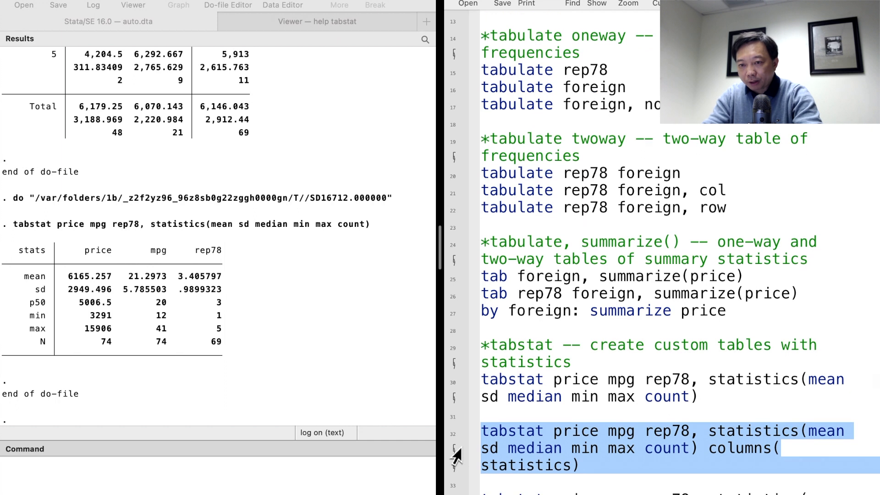
{"action": "key", "text": "super+shift+d"}
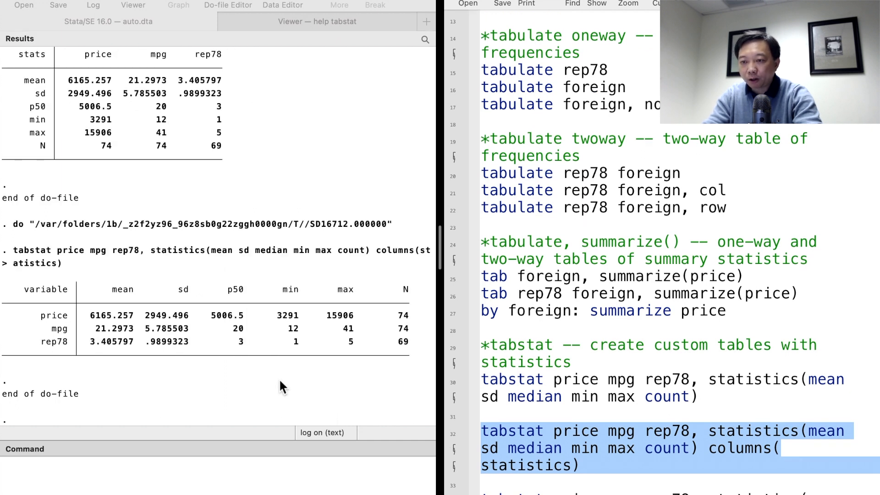
{"action": "scroll", "coordinate": [279, 378], "scroll_direction": "up", "scroll_amount": 2}
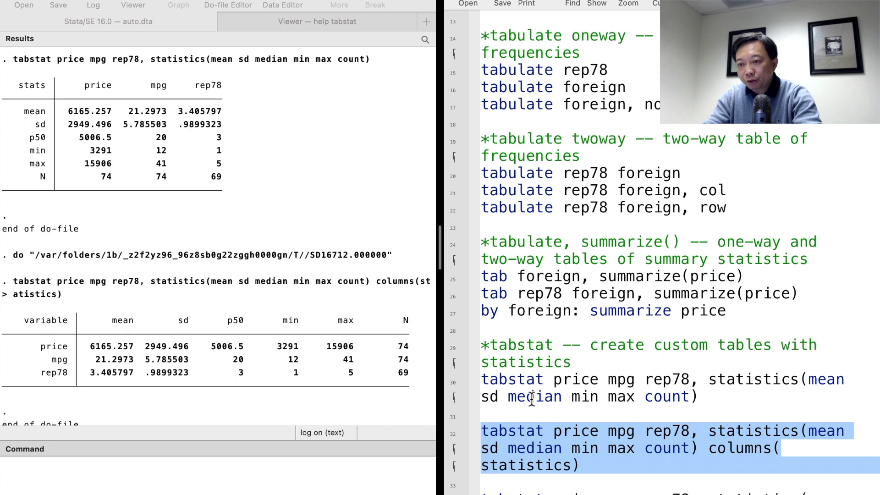
- Run the tabstat command for price, mpg and rep78 that combines columns(statistics) with format(%9.0f)
{"action": "scroll", "coordinate": [532, 399], "scroll_direction": "down", "scroll_amount": 3}
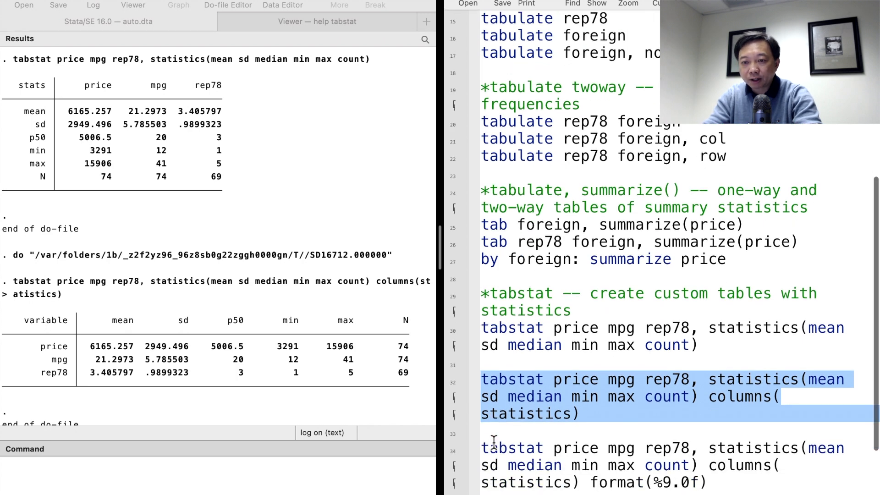
{"action": "left_click", "coordinate": [453, 455]}
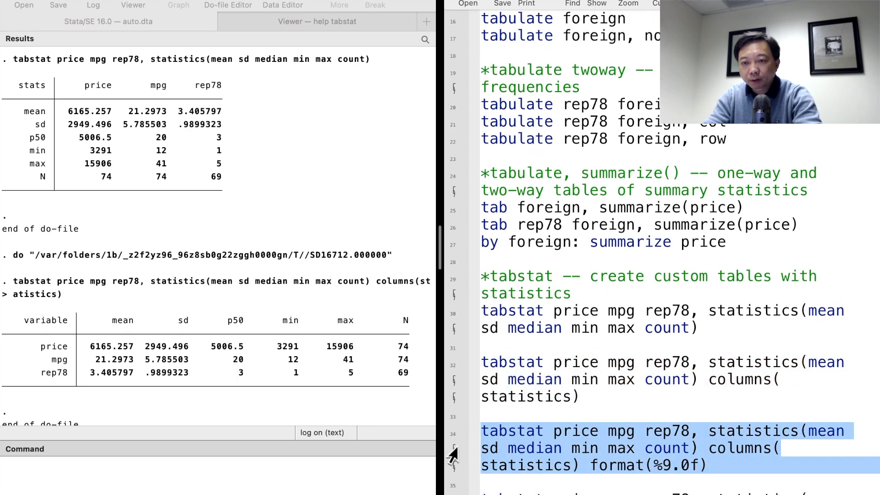
{"action": "key", "text": "super+shift+d"}
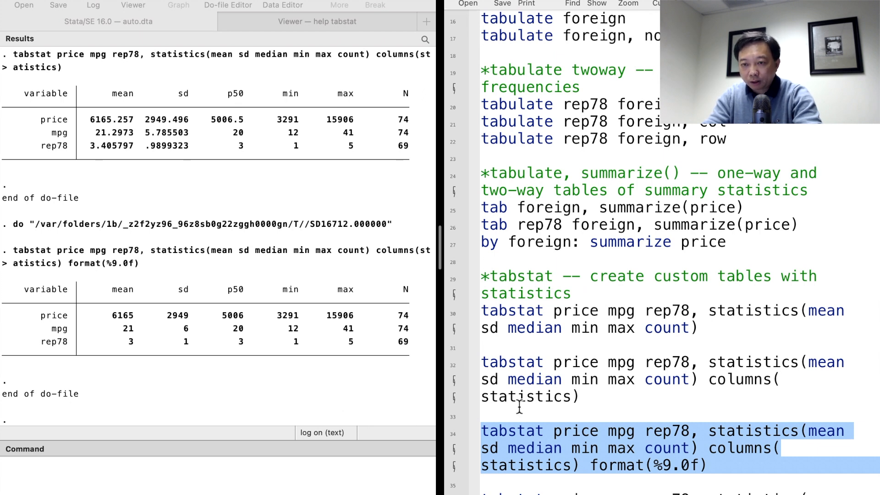
- Run tabstat for price, mpg and rep78 with statistics(mean count), grouped by foreign
{"action": "scroll", "coordinate": [519, 403], "scroll_direction": "down", "scroll_amount": 3}
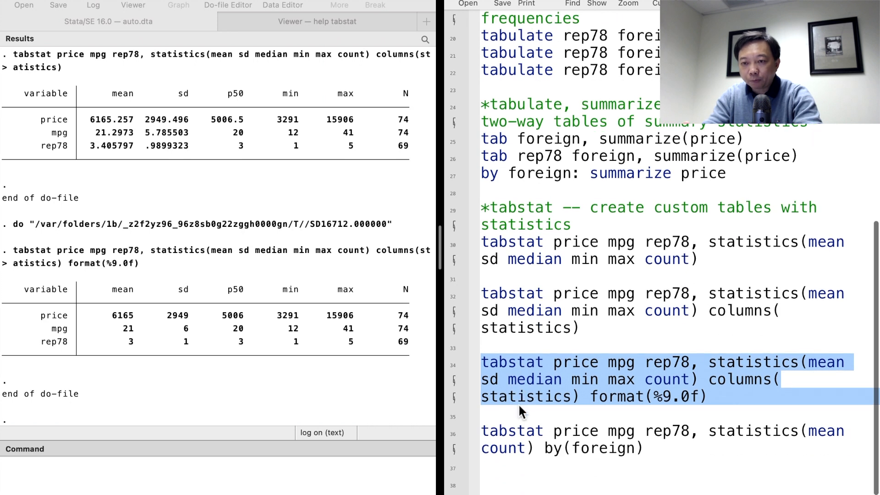
{"action": "left_click", "coordinate": [448, 432]}
{"action": "key", "text": "super+shift+d"}
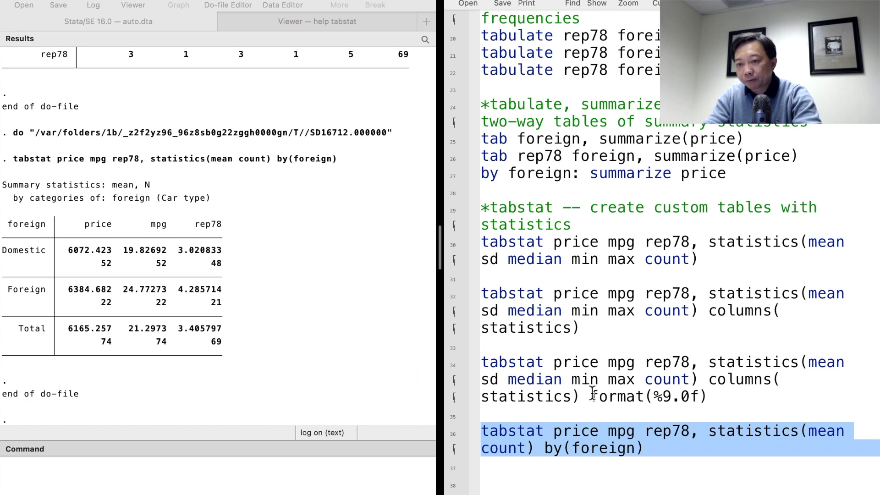
{"action": "scroll", "coordinate": [592, 393], "scroll_direction": "down", "scroll_amount": 1}
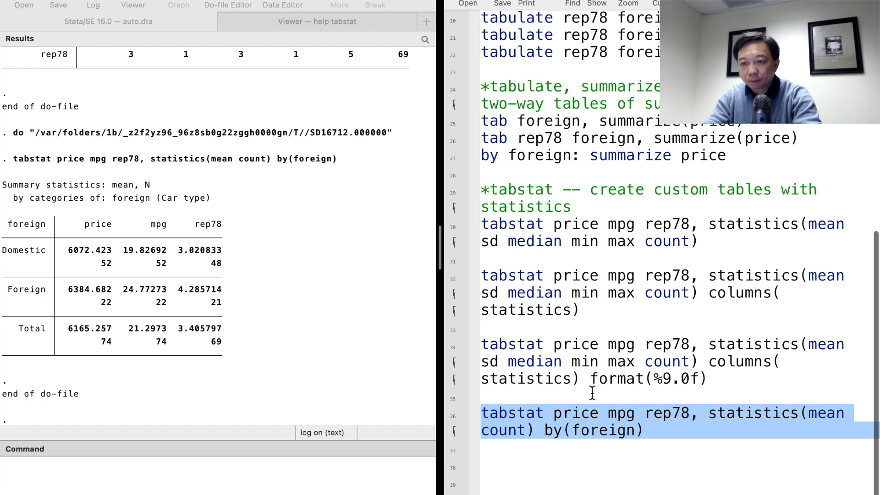